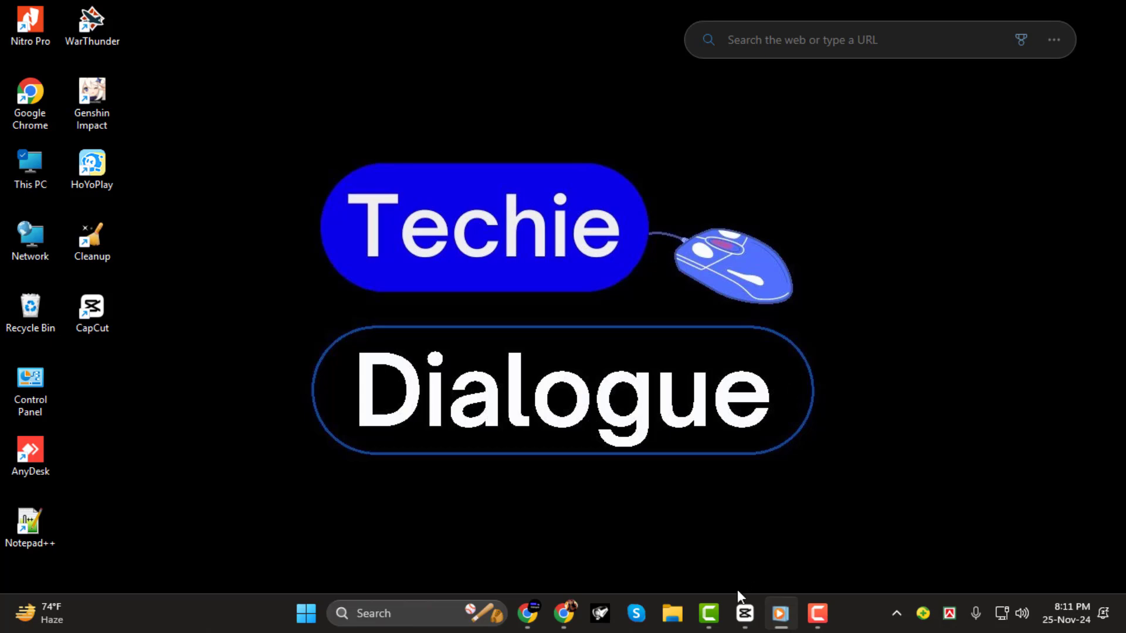
# - Place the reef video clip on the timeline and move the playhead to a coral reef frame
pyautogui.click(744, 613)
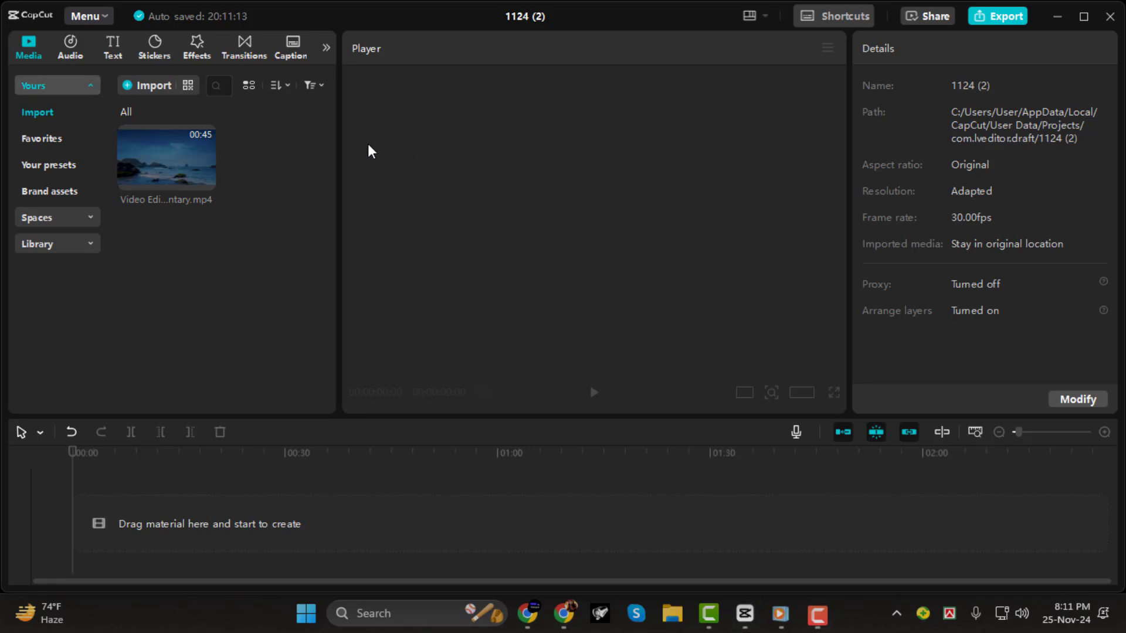
pyautogui.moveTo(174, 177)
pyautogui.mouseDown()
pyautogui.moveTo(234, 534)
pyautogui.moveTo(210, 539)
pyautogui.mouseUp()
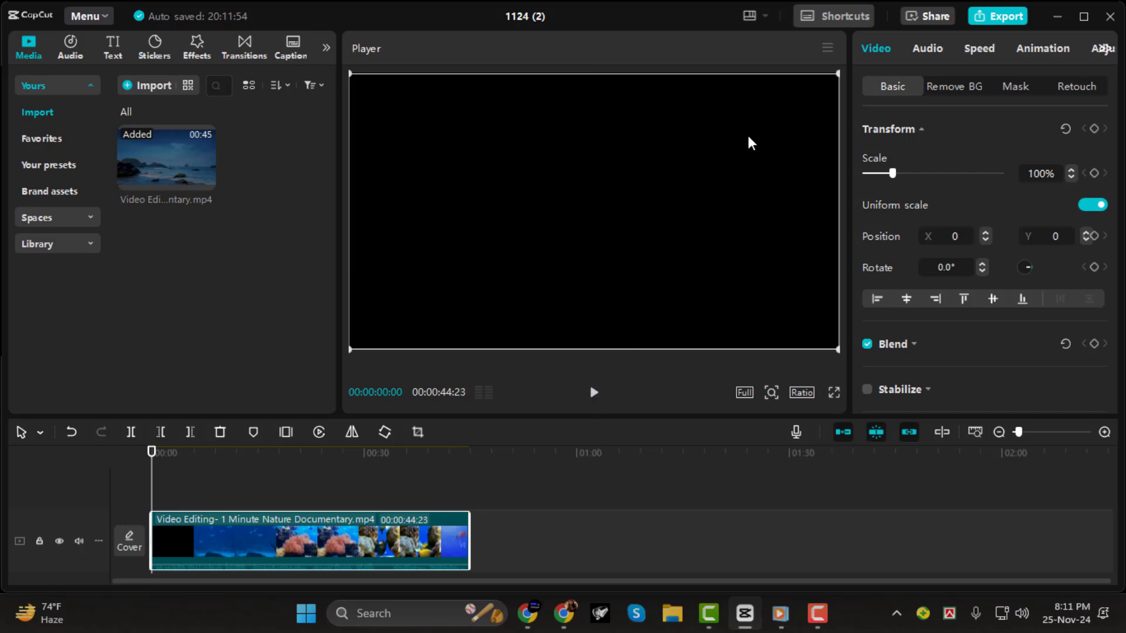
pyautogui.moveTo(152, 452)
pyautogui.mouseDown()
pyautogui.moveTo(342, 464)
pyautogui.moveTo(307, 458)
pyautogui.mouseUp()
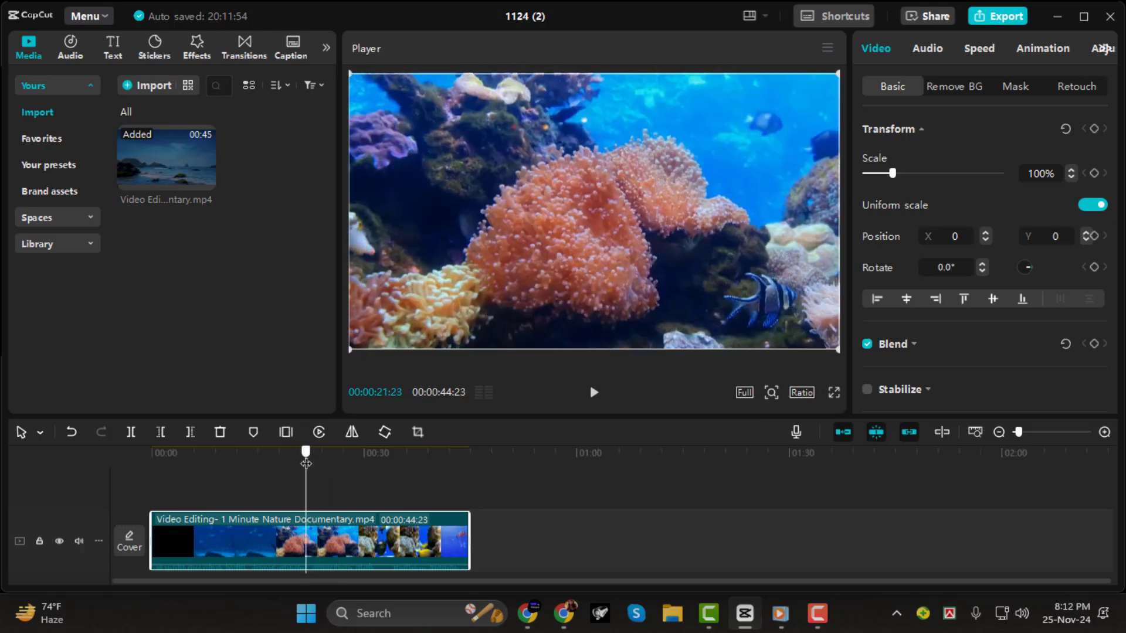
# - Bring up the still-frame export settings from the Player menu, showing 1080P PNG output
pyautogui.click(827, 49)
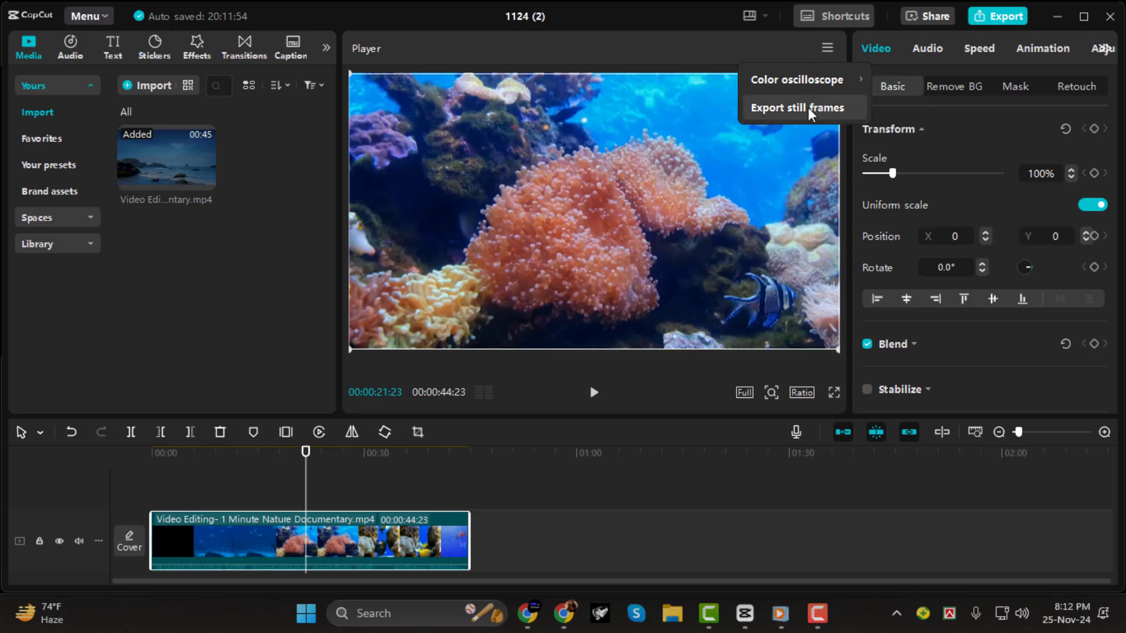
pyautogui.click(808, 107)
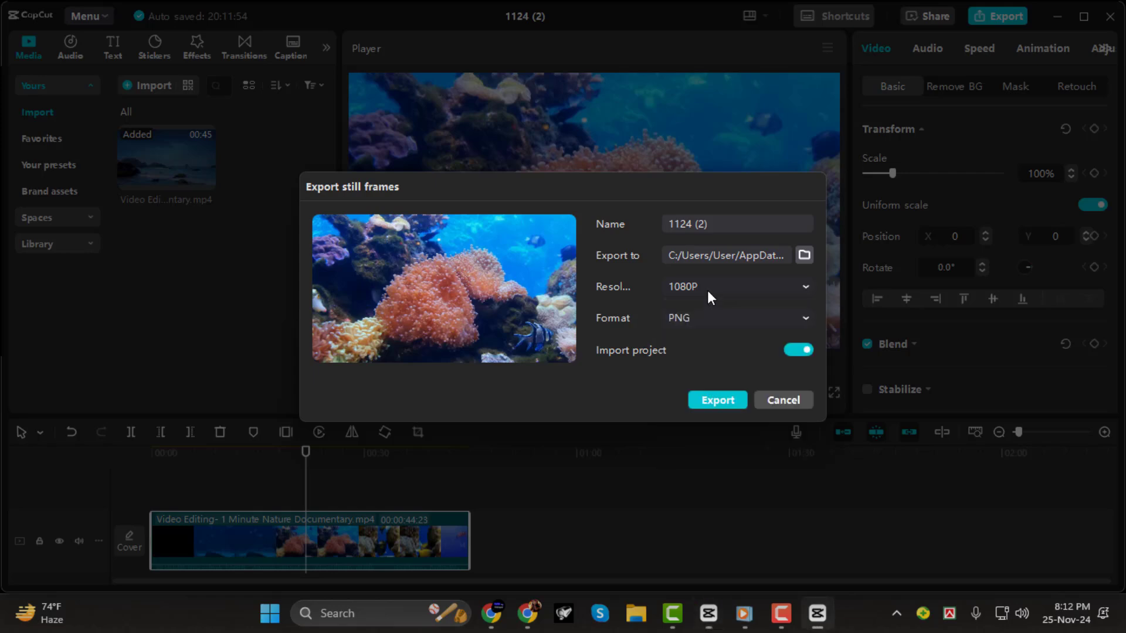
pyautogui.click(699, 319)
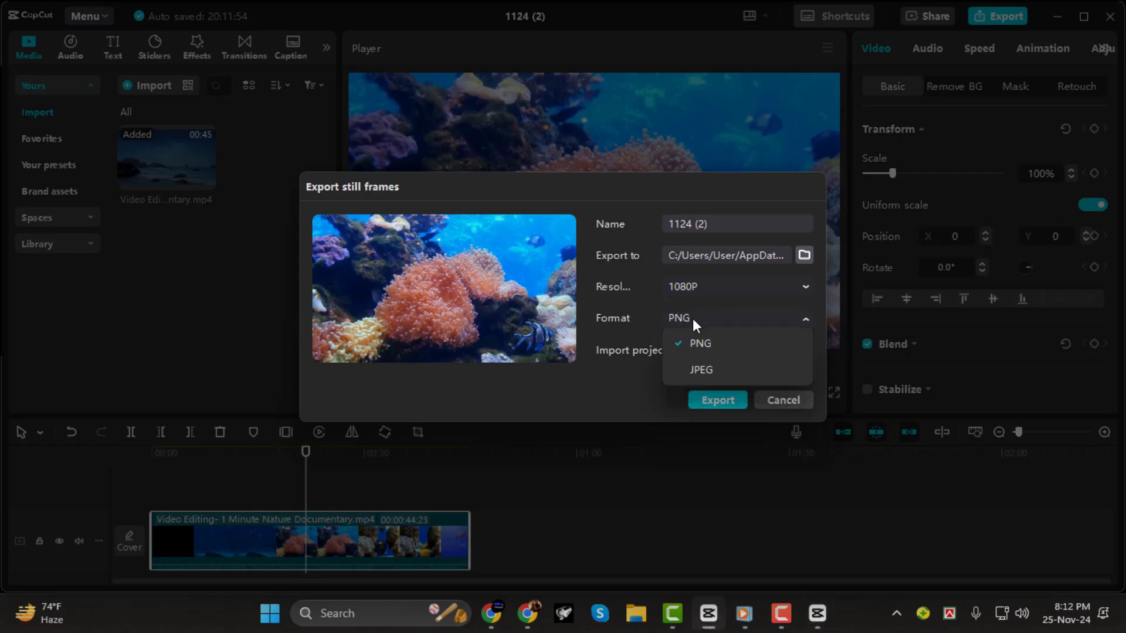
pyautogui.click(709, 342)
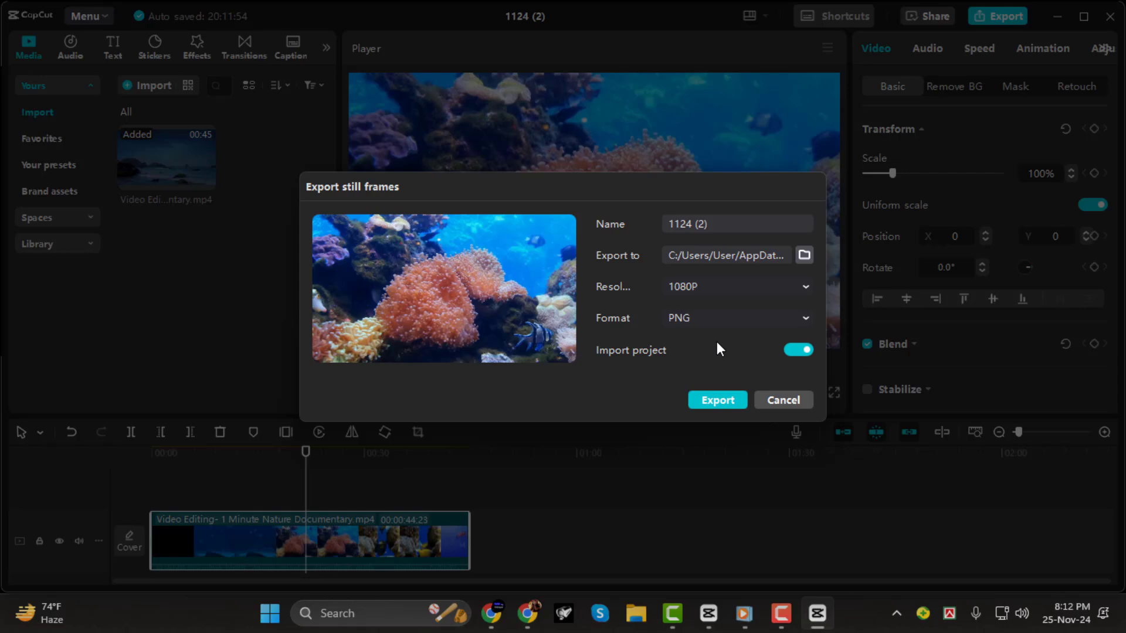